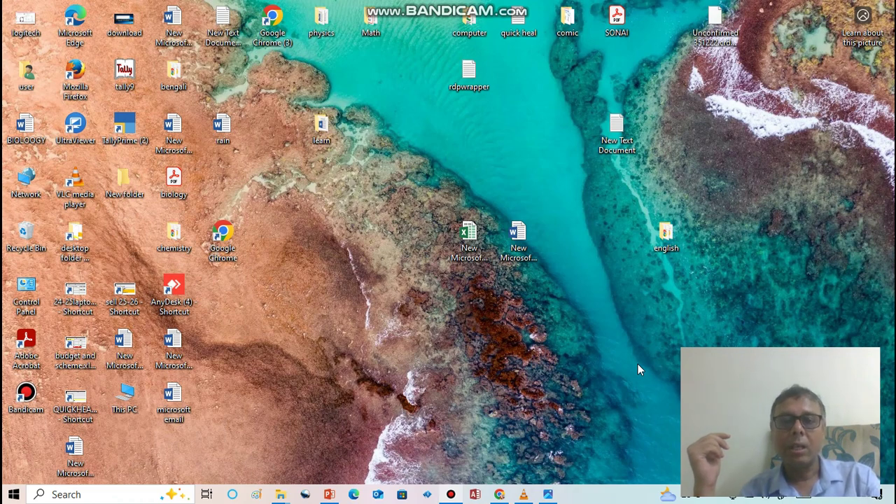
# Enter \\server in the Run dialog, then view the photo of the 'extended error' message
pyautogui.press('super+r')
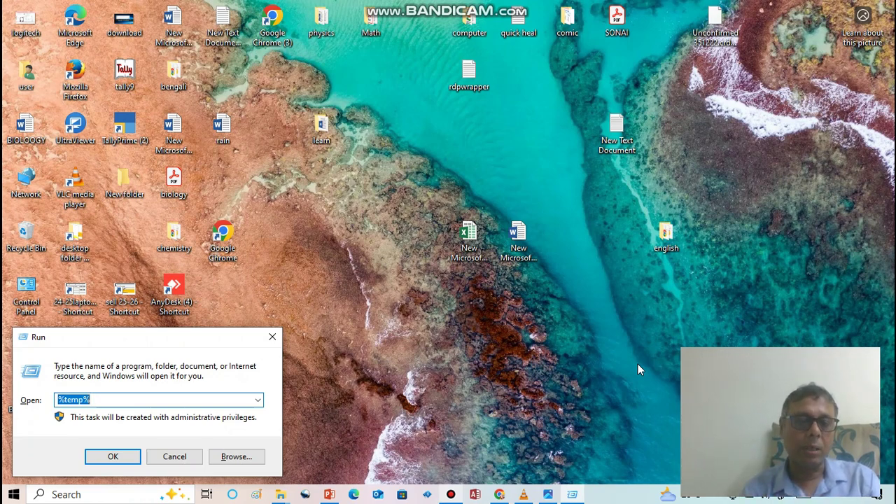
pyautogui.write('\\\\')
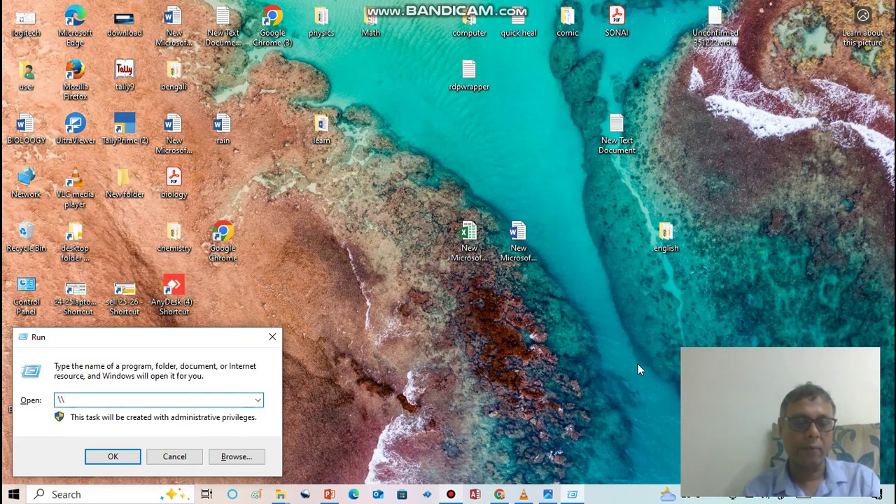
pyautogui.write('server')
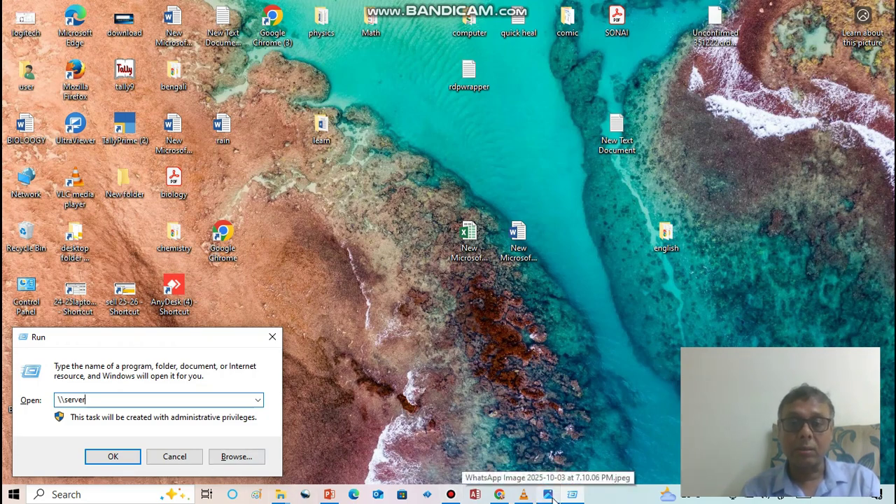
pyautogui.click(549, 495)
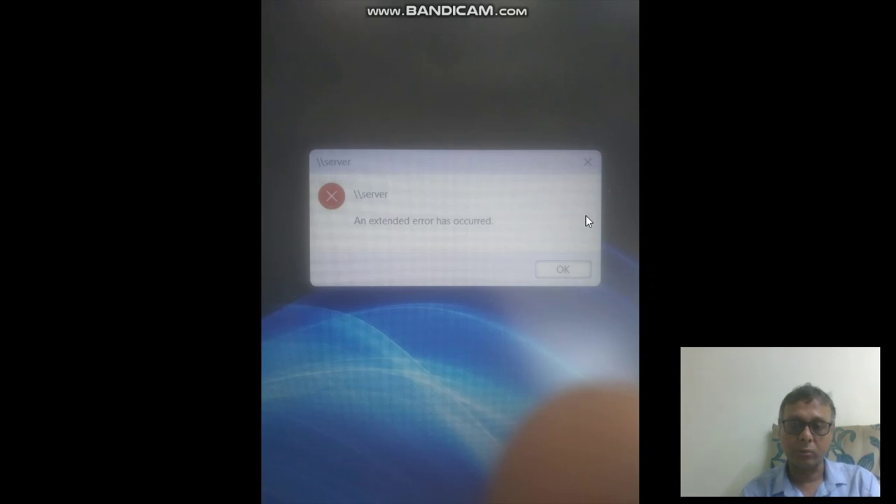
# Advance Photos to the Option 1 SMB signing fix slide in a normal window
pyautogui.press('Right')
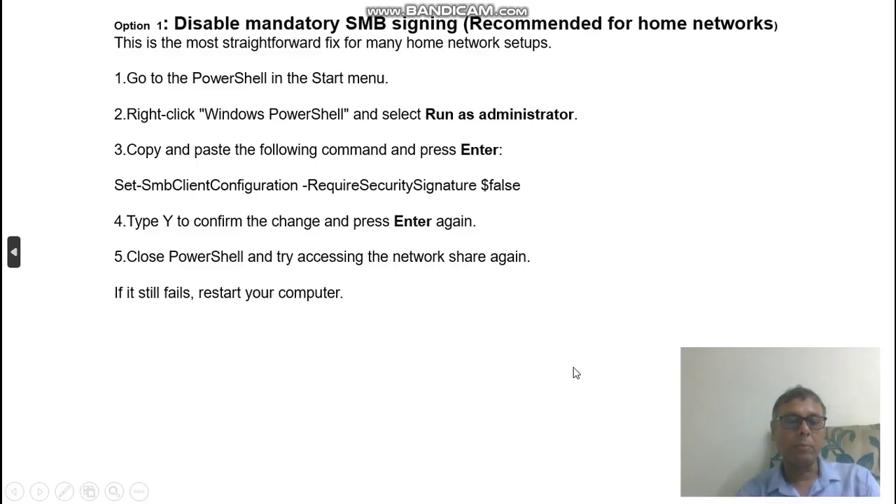
pyautogui.press('Escape')
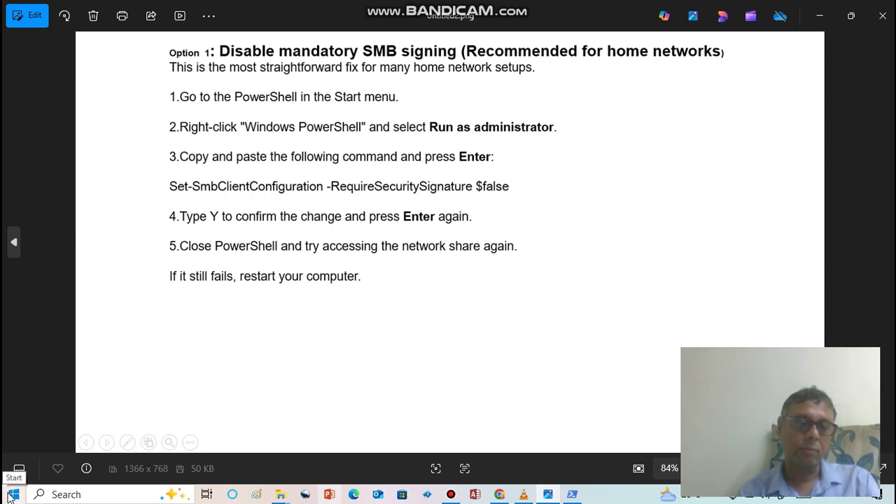
# Launch Windows PowerShell (Admin) from the Start button's quick-access menu
pyautogui.rightClick(14, 493)
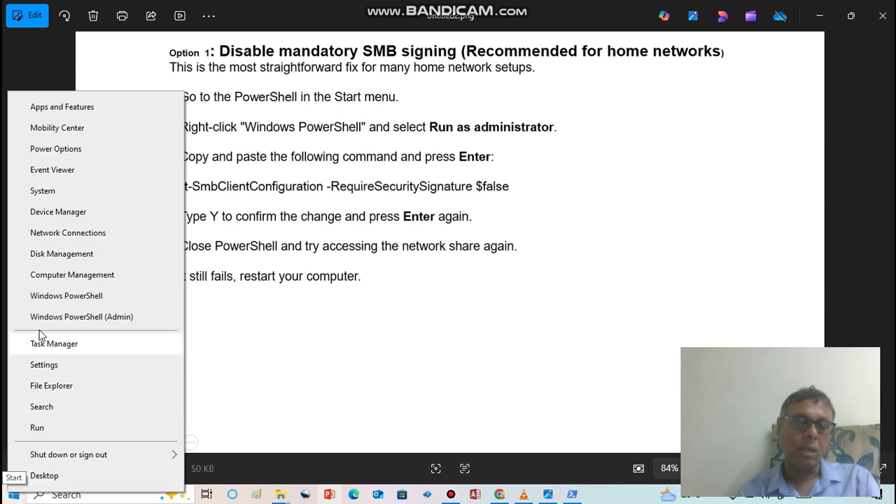
pyautogui.click(121, 323)
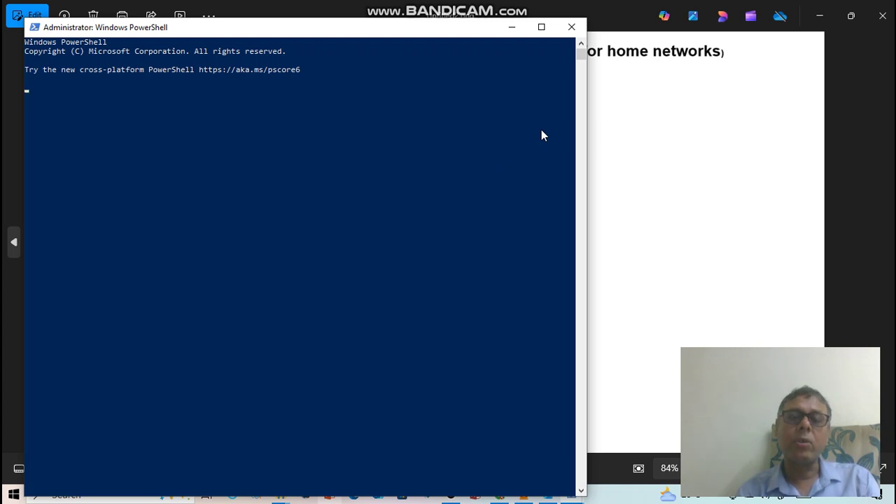
# Run Set-SmbClientConfiguration -RequireSecuritySignature $false, confirm with Yes to All (A), then close PowerShell
pyautogui.click(541, 27)
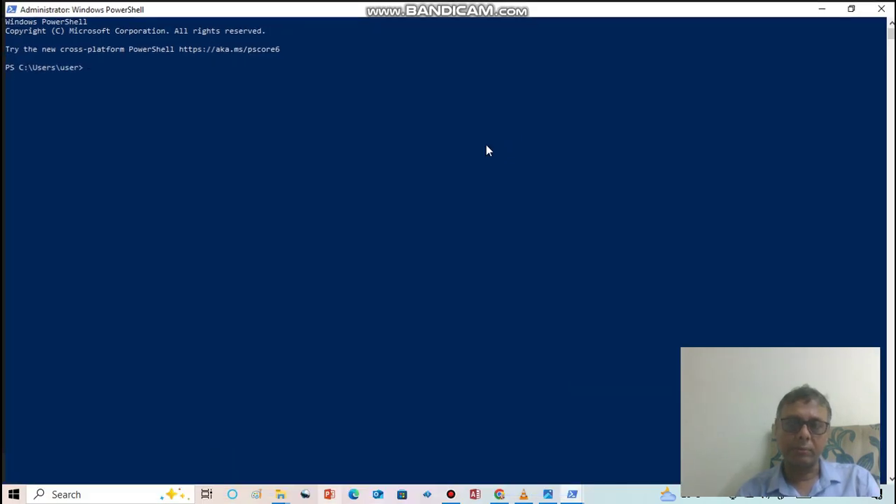
pyautogui.rightClick(285, 118)
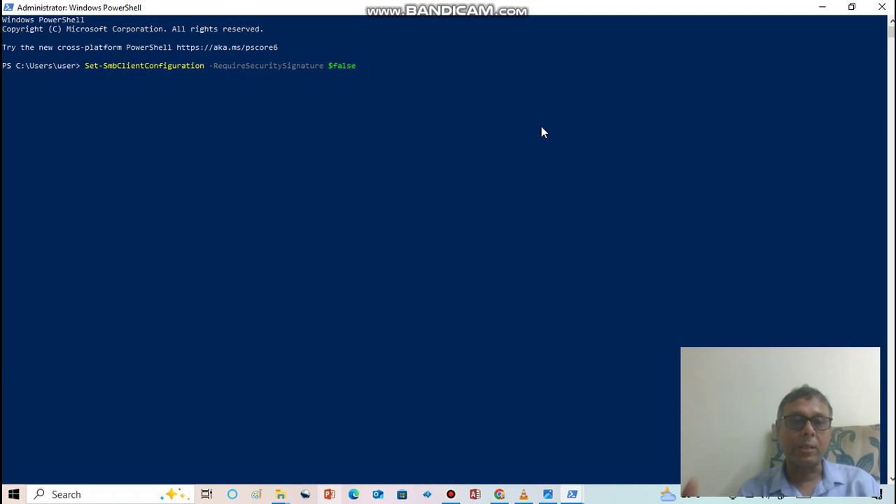
pyautogui.press('Return')
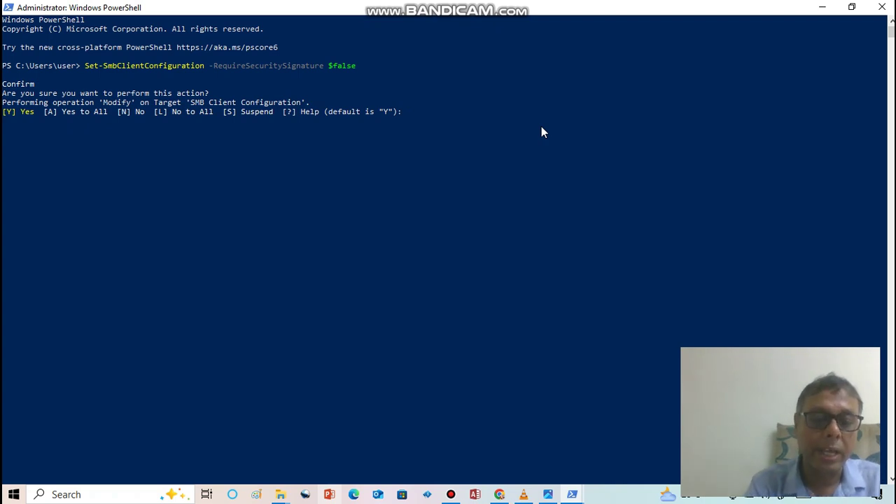
pyautogui.write('a')
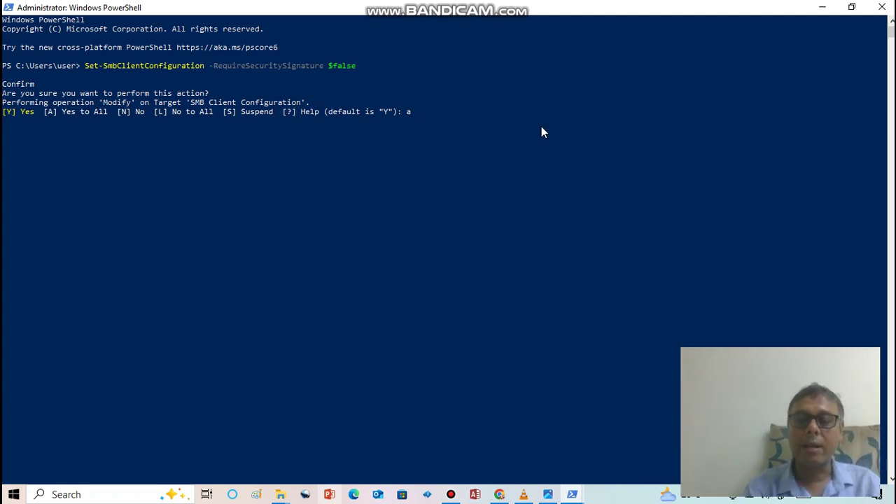
pyautogui.press('Return')
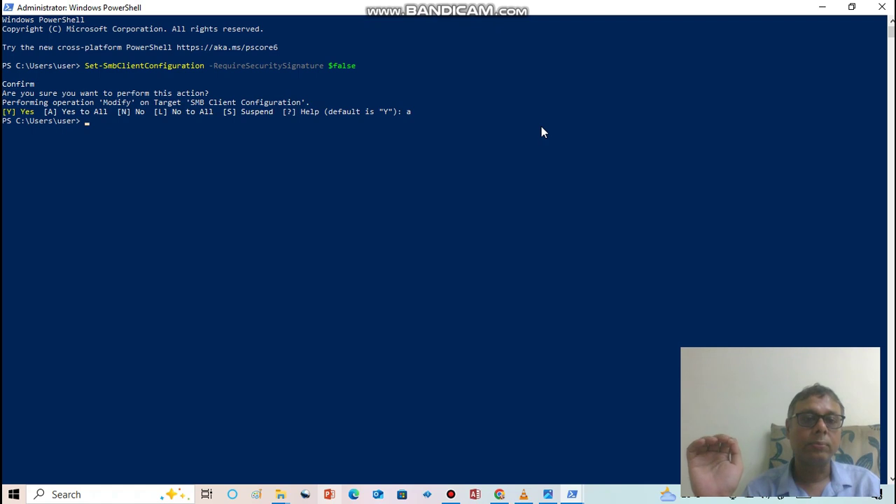
pyautogui.click(884, 7)
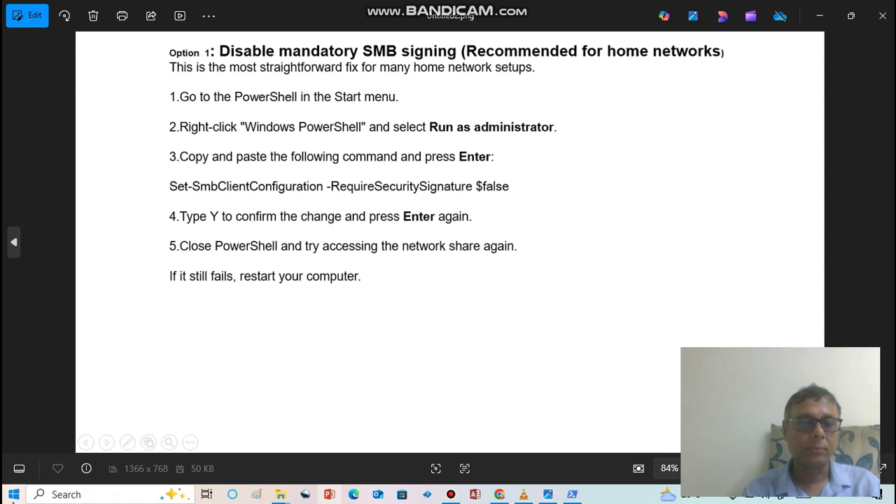
# Bring up the Start menu's power options to reach Restart
pyautogui.press('super')
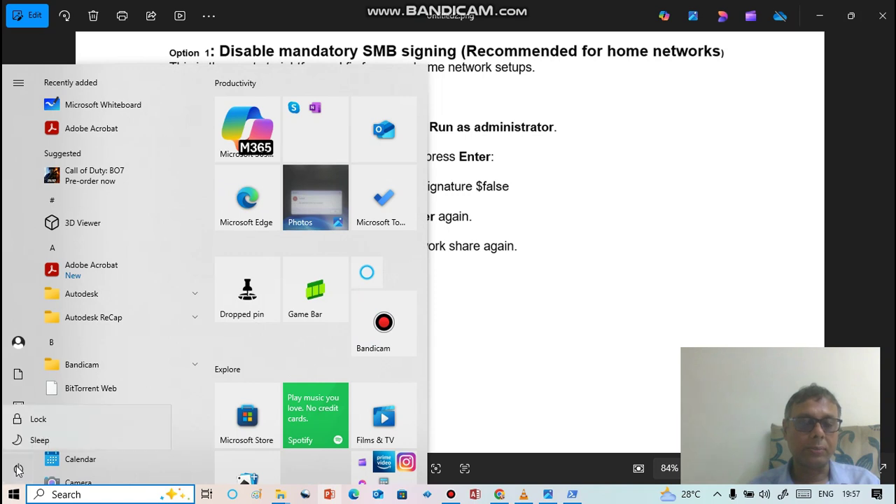
pyautogui.click(19, 469)
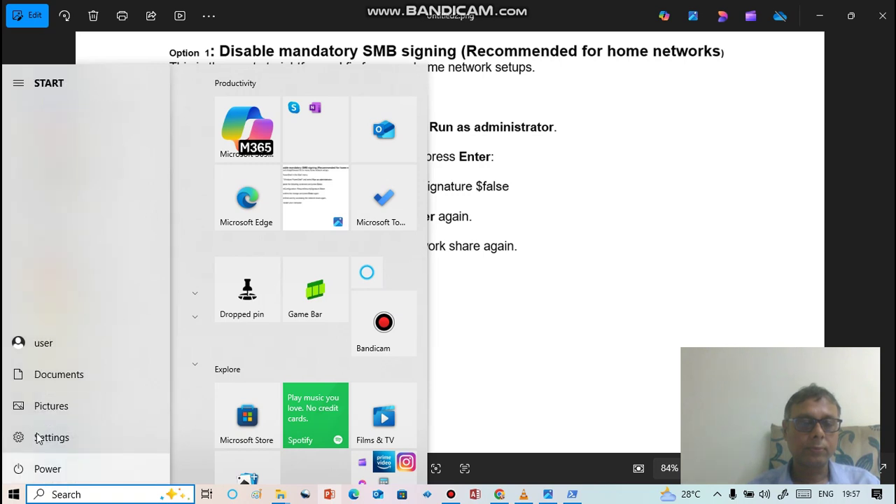
pyautogui.click(38, 468)
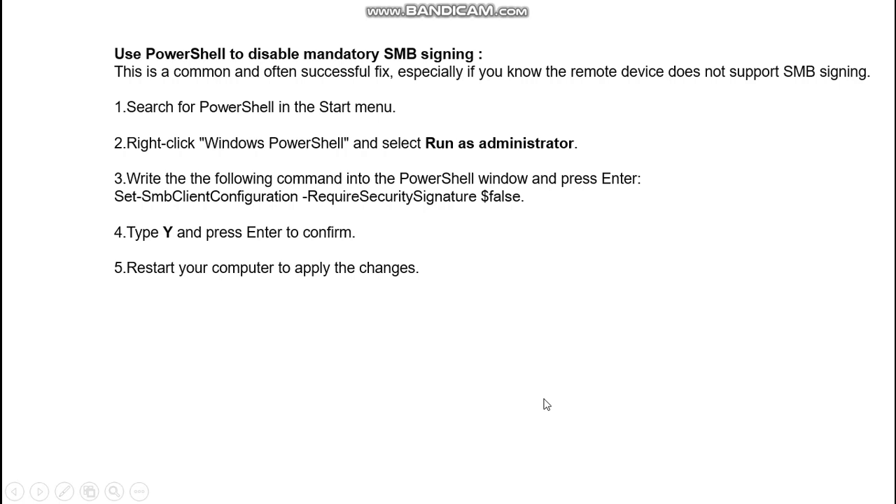
# Advance to the Credential Manager slide on removing obsolete cached credentials, out of full screen
pyautogui.press('Right')
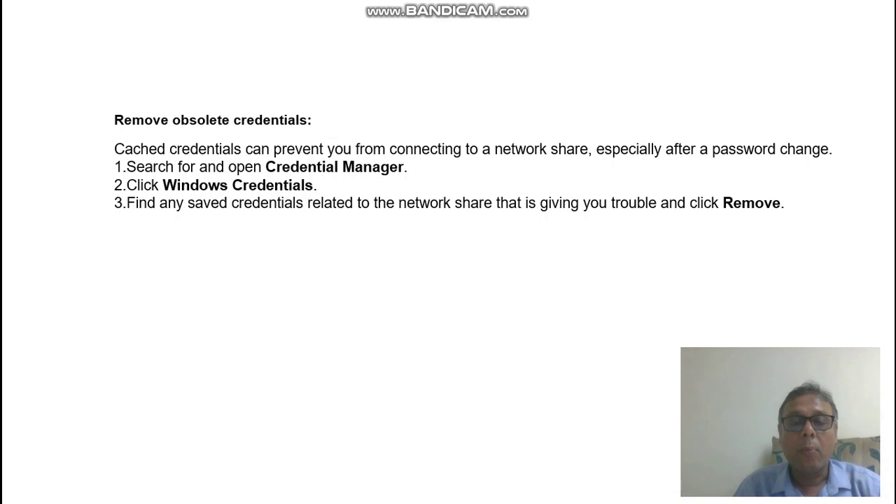
pyautogui.press('Escape')
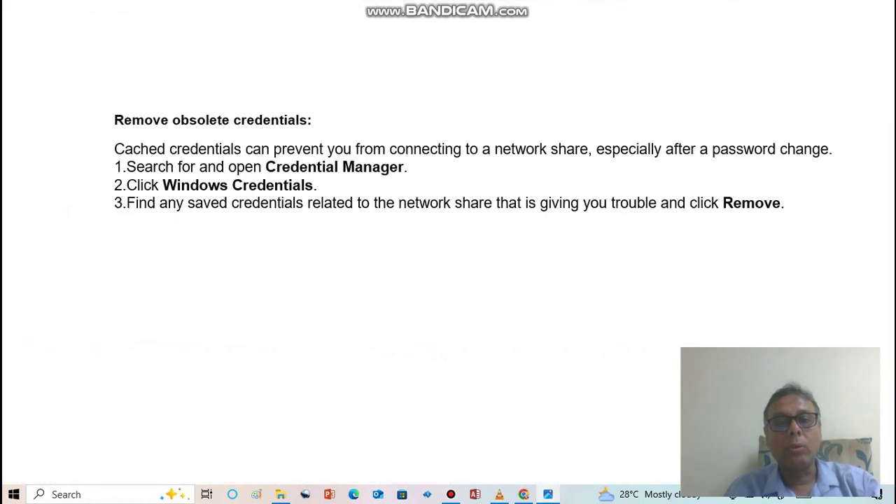
# Search taskbar for 'control' and open Control Panel's All Control Panel Items
pyautogui.click(84, 494)
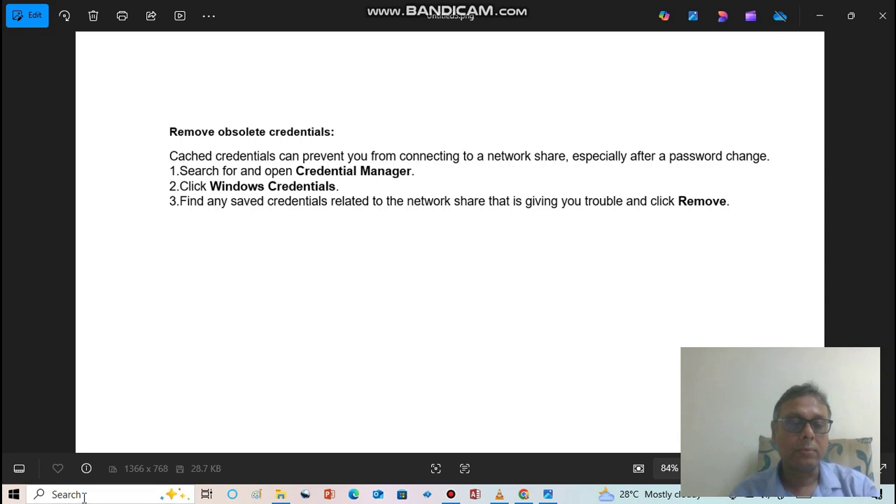
pyautogui.write('c')
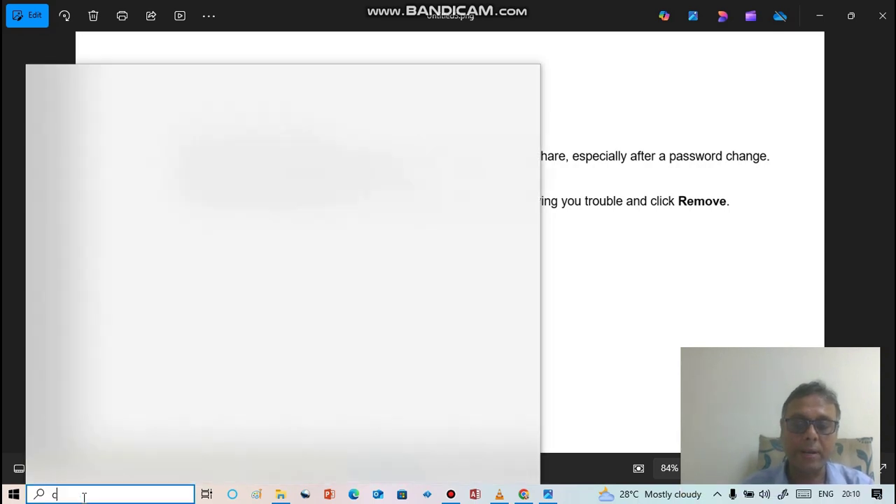
pyautogui.write('on')
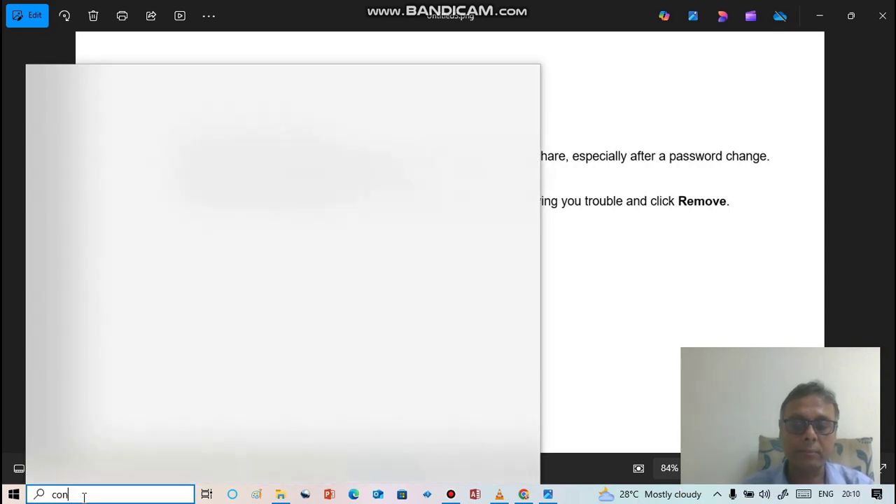
pyautogui.write('t')
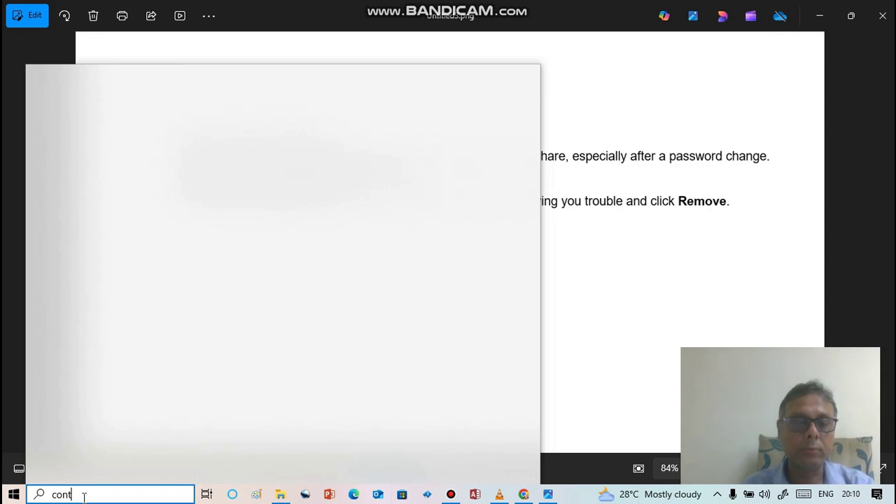
pyautogui.write('rol')
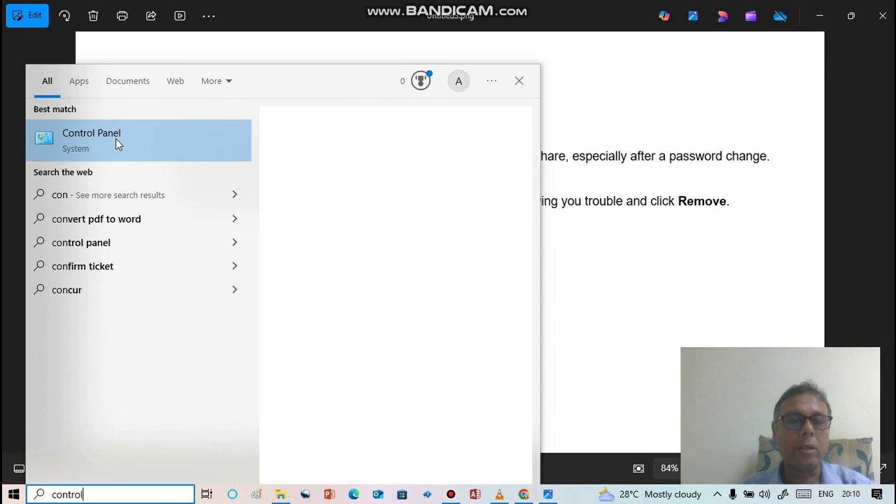
pyautogui.press('Return')
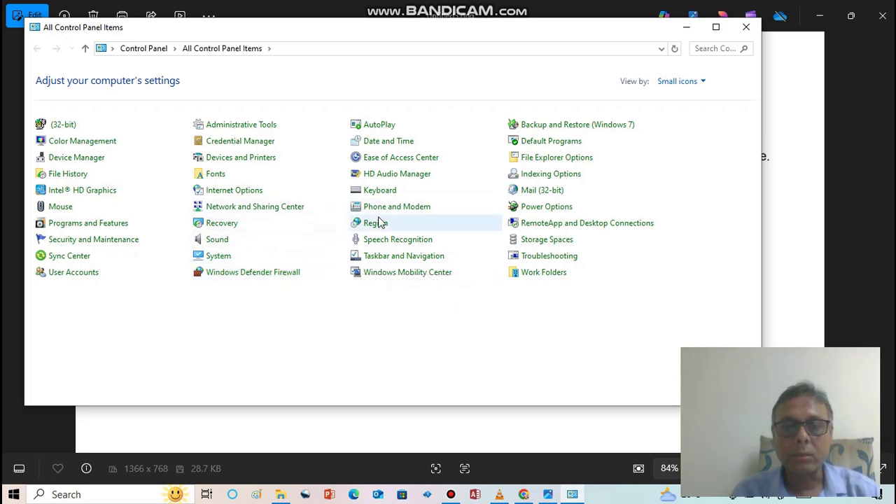
# Remove the 'printer' entry from Windows Credentials in Credential Manager, then close it
pyautogui.click(240, 141)
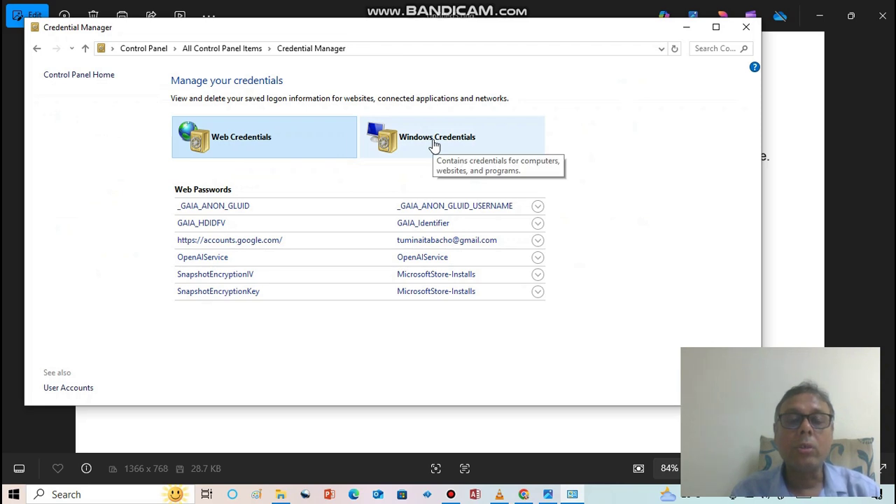
pyautogui.click(434, 145)
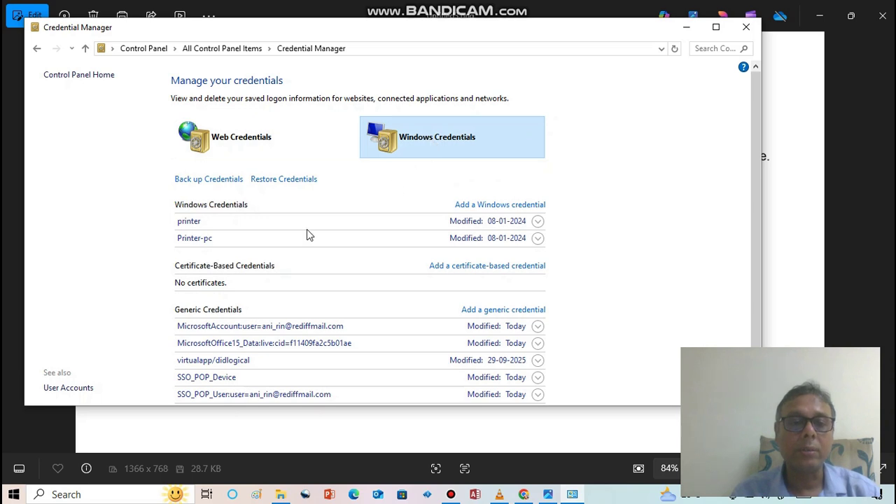
pyautogui.click(192, 226)
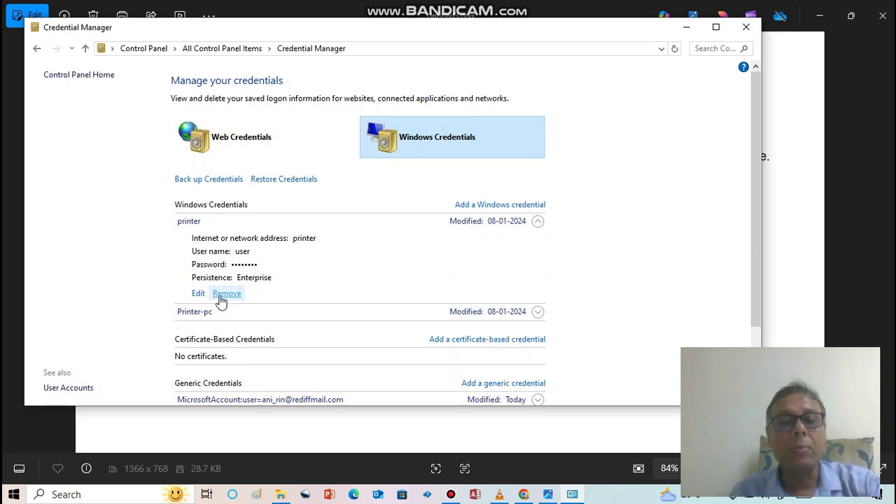
pyautogui.click(221, 294)
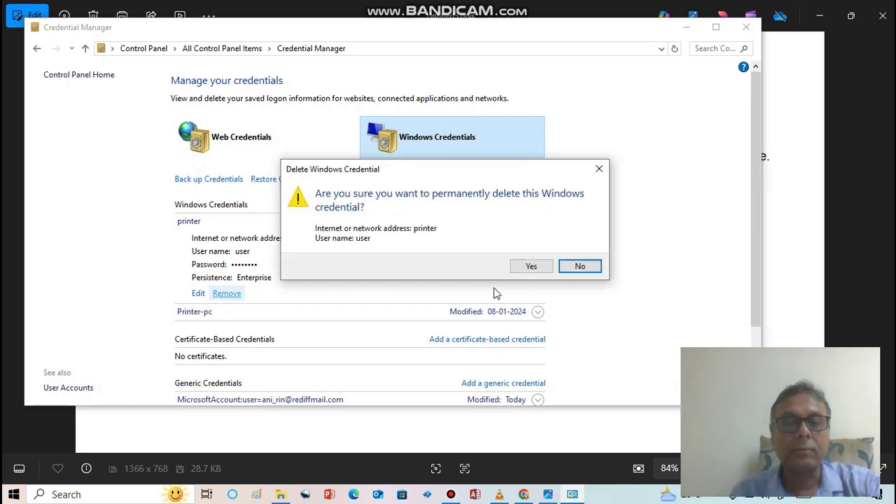
pyautogui.click(531, 268)
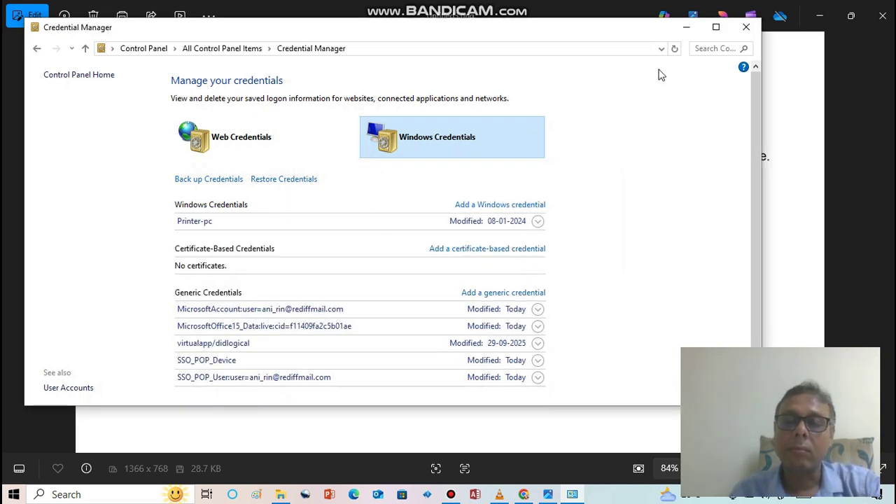
pyautogui.click(746, 28)
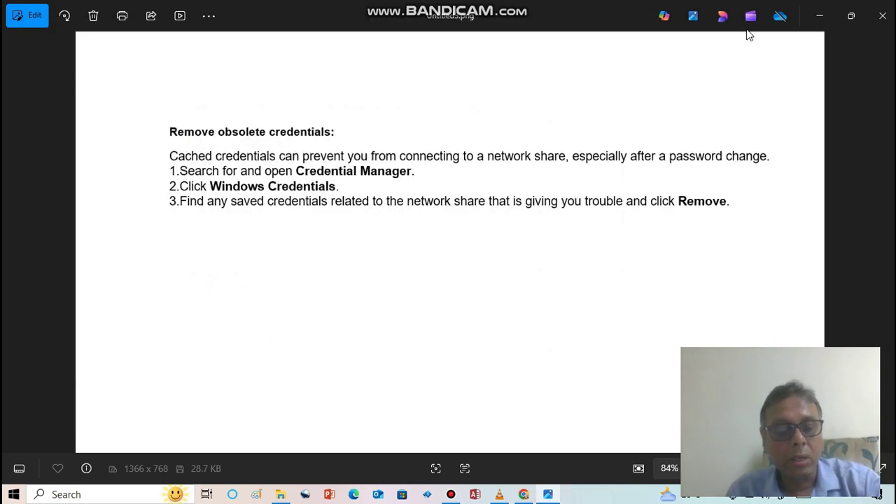
# Replace the old %temp% Run entry with \\server and open the share list
pyautogui.press('super+r')
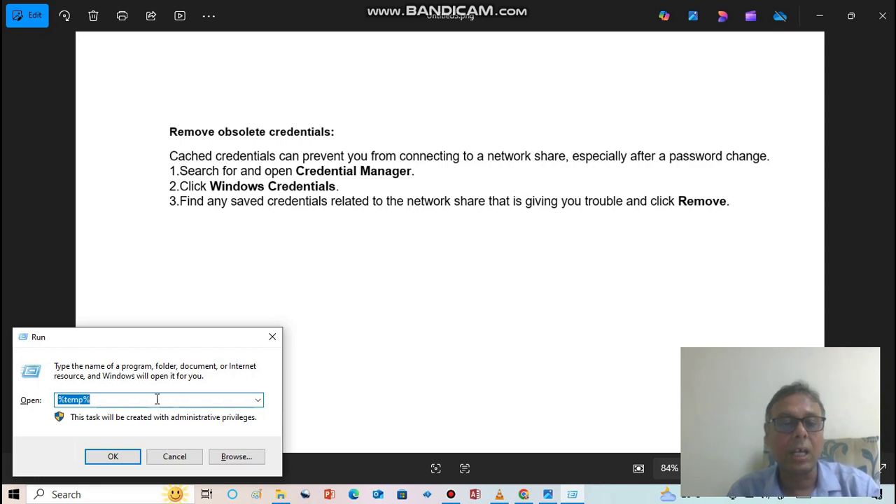
pyautogui.click(142, 396)
pyautogui.press('BackSpace')
pyautogui.press('BackSpace')
pyautogui.press('BackSpace')
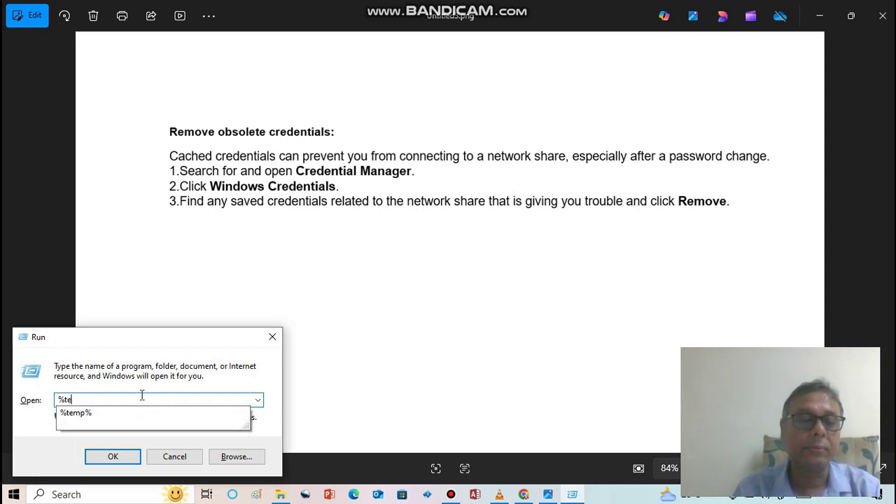
pyautogui.press('BackSpace')
pyautogui.press('BackSpace')
pyautogui.press('BackSpace')
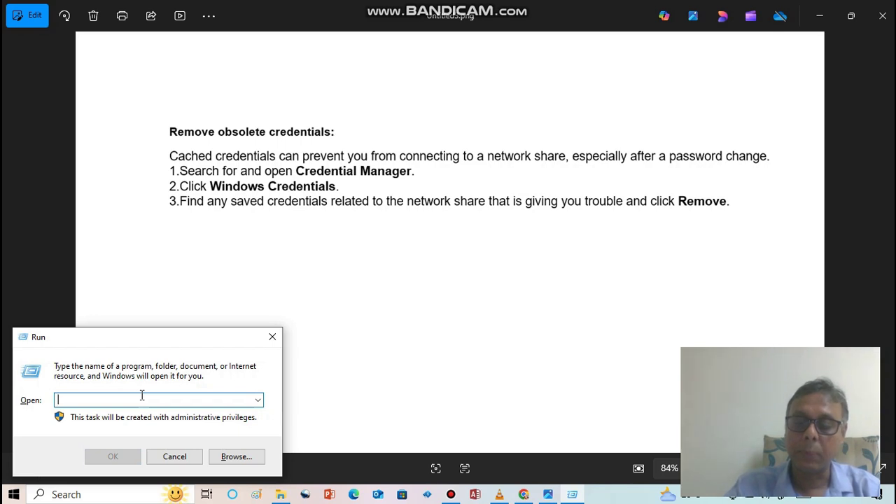
pyautogui.write('l')
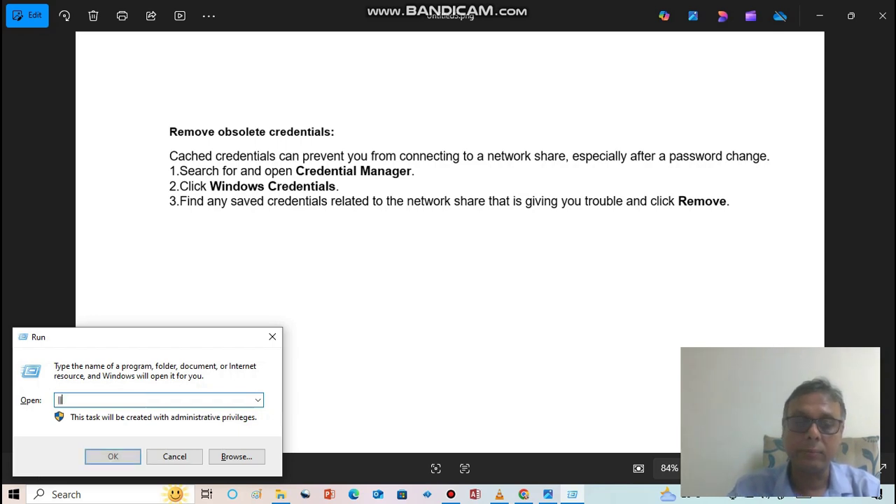
pyautogui.press('BackSpace')
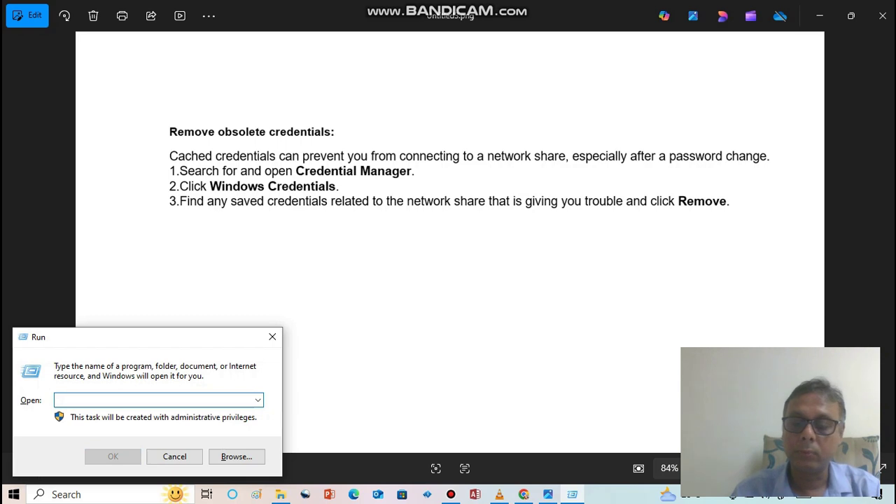
pyautogui.write('\\\\s')
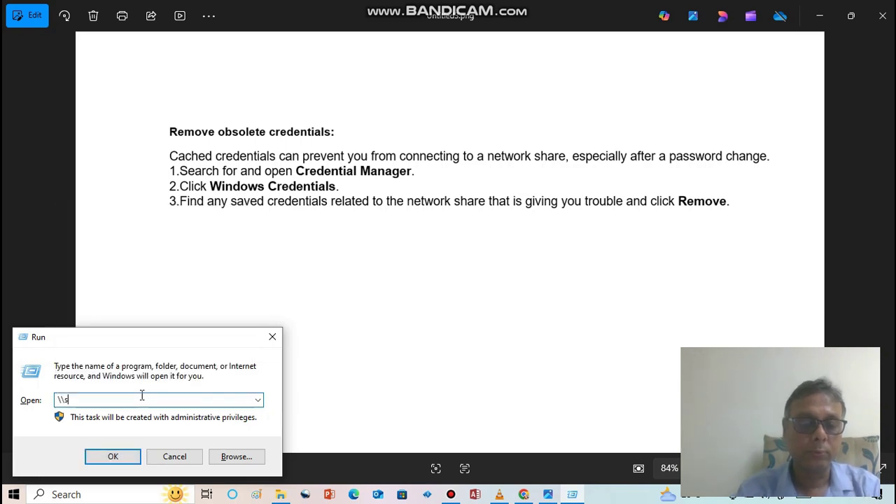
pyautogui.write('erver')
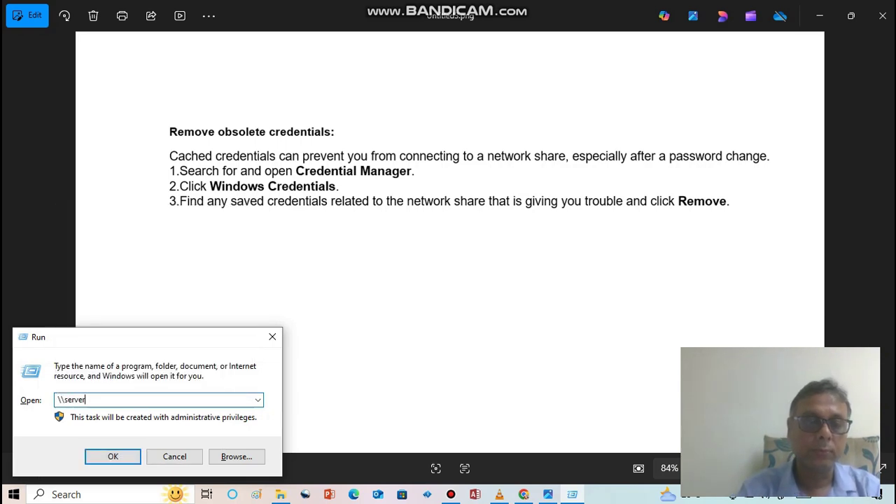
pyautogui.click(109, 456)
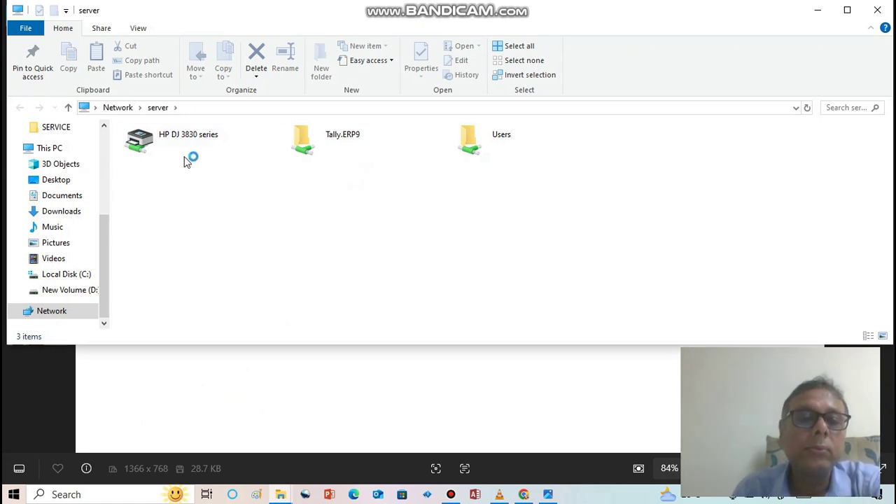
# Open the Tally.ERP9 share from the server's folder list
pyautogui.doubleClick(343, 138)
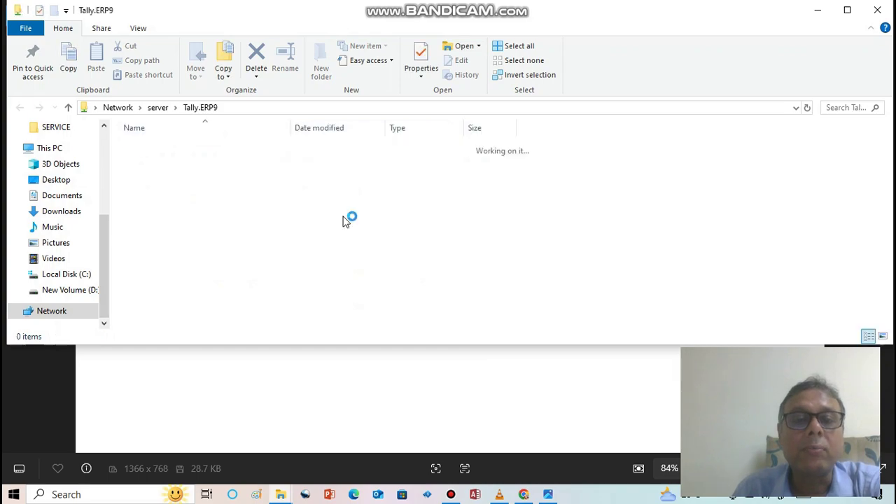